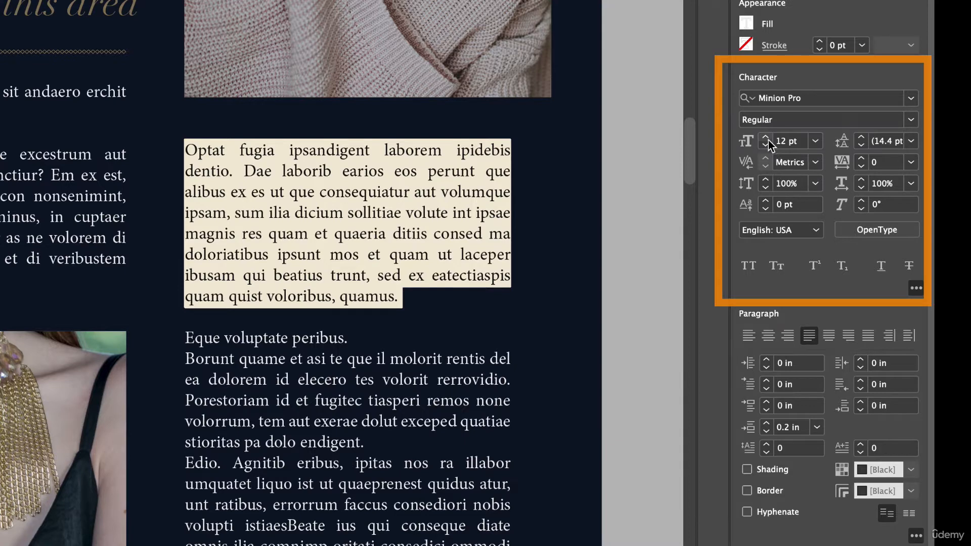
Step: Create a new paragraph style named "body copy class" from the paragraph beginning "Optat fugia"
left_click(379, 264)
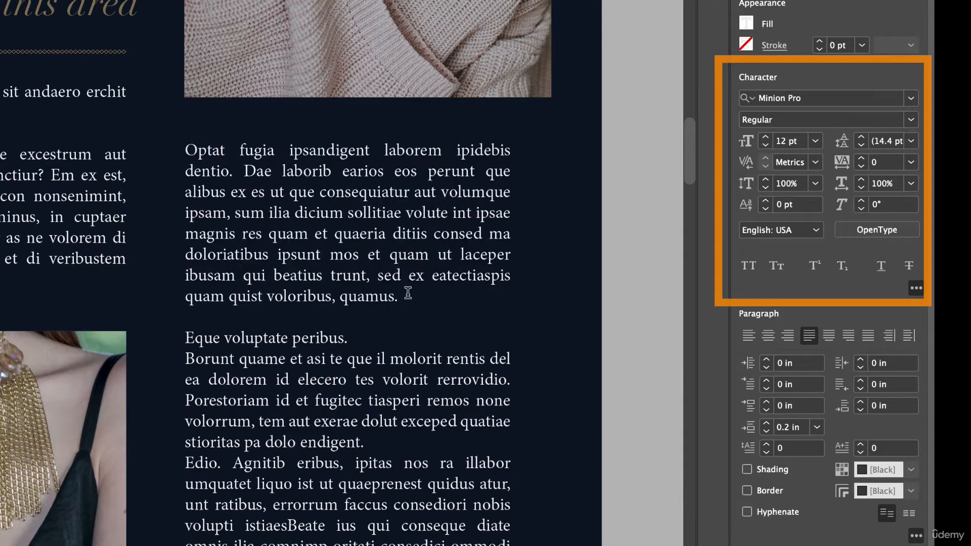
left_click_drag(399, 297, 183, 151)
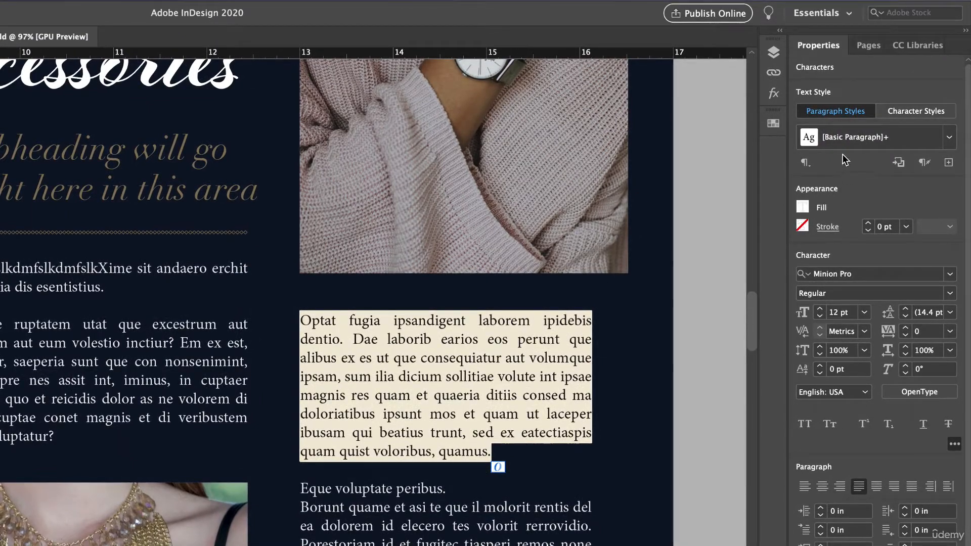
left_click(947, 166)
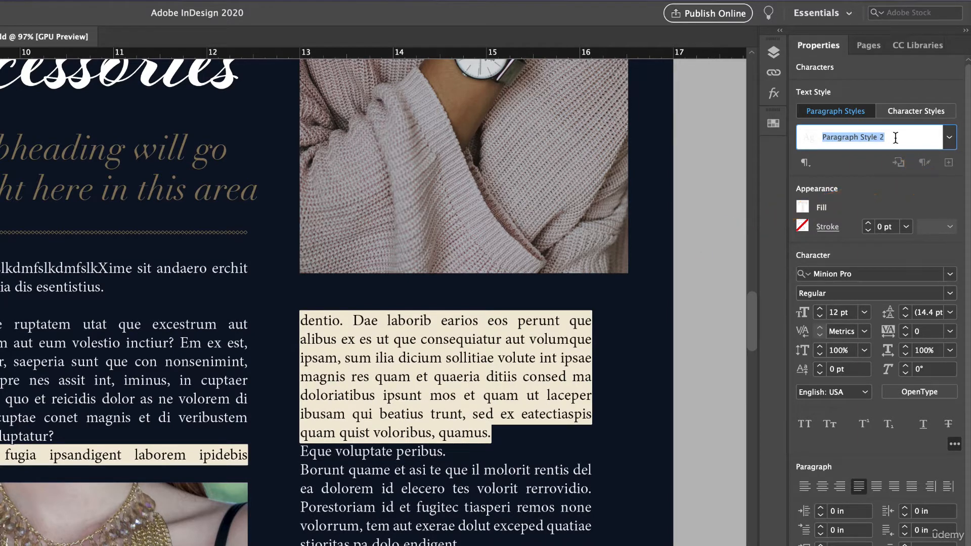
type("body copy")
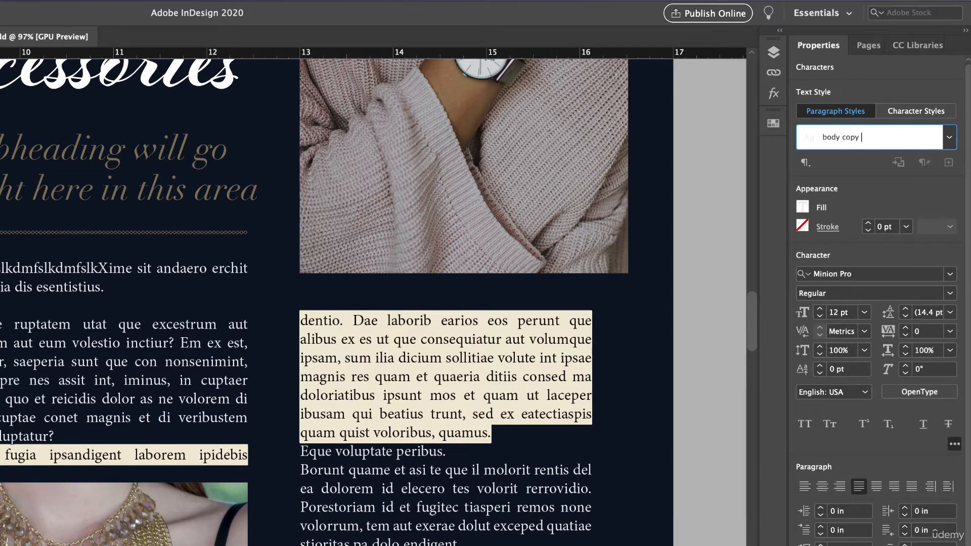
type(" class")
key("Return")
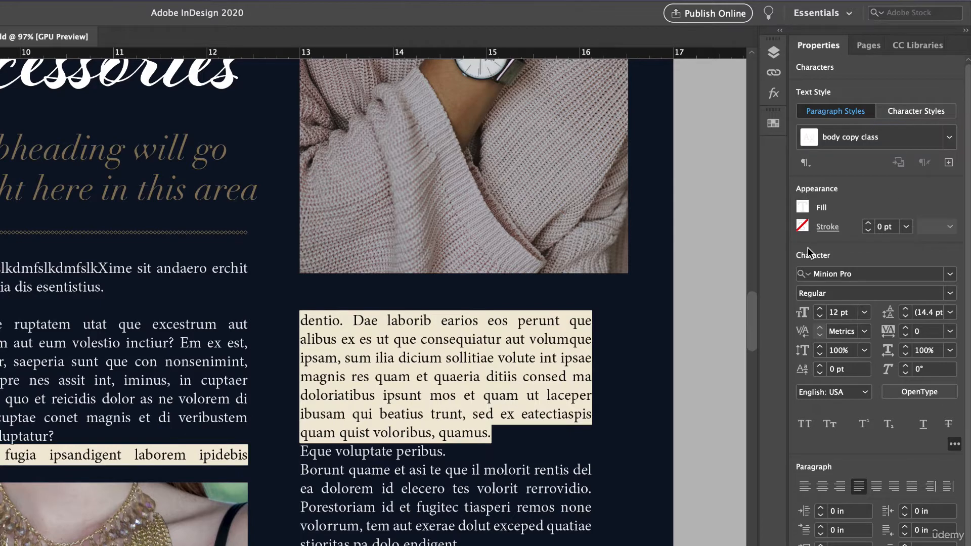
Step: Open the options of the "body copy class" paragraph style and examine its general, character format, alignment and spacing settings
left_click(947, 138)
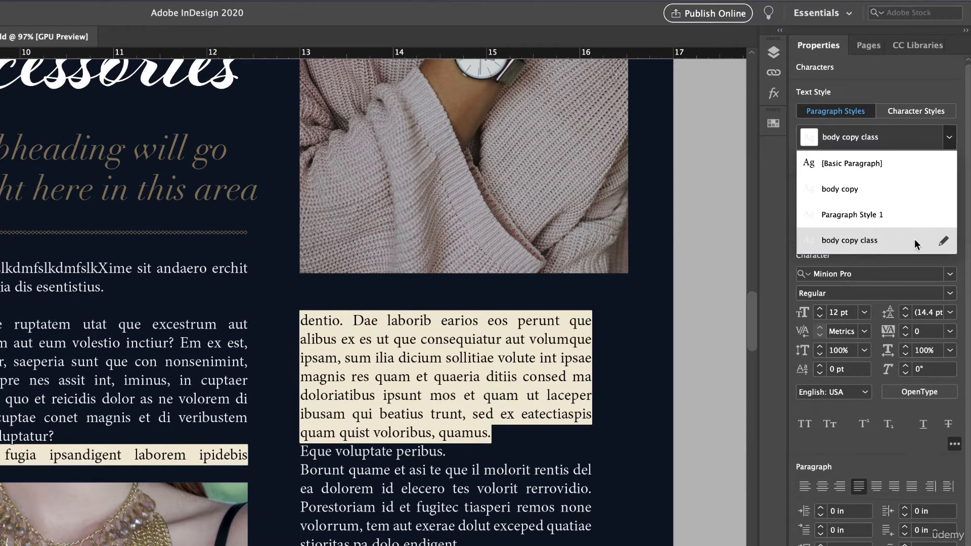
left_click(860, 136)
left_click(949, 137)
left_click(943, 242)
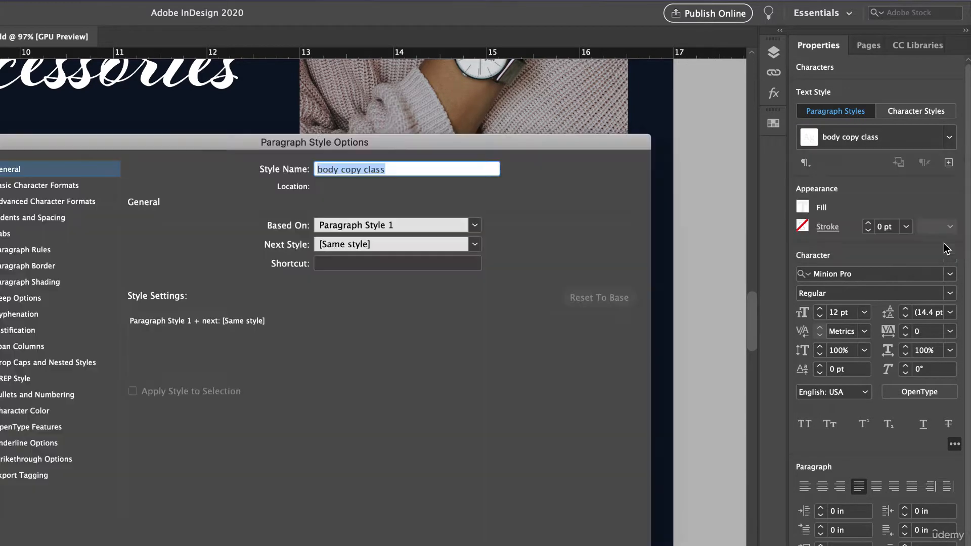
left_click_drag(326, 137, 546, 168)
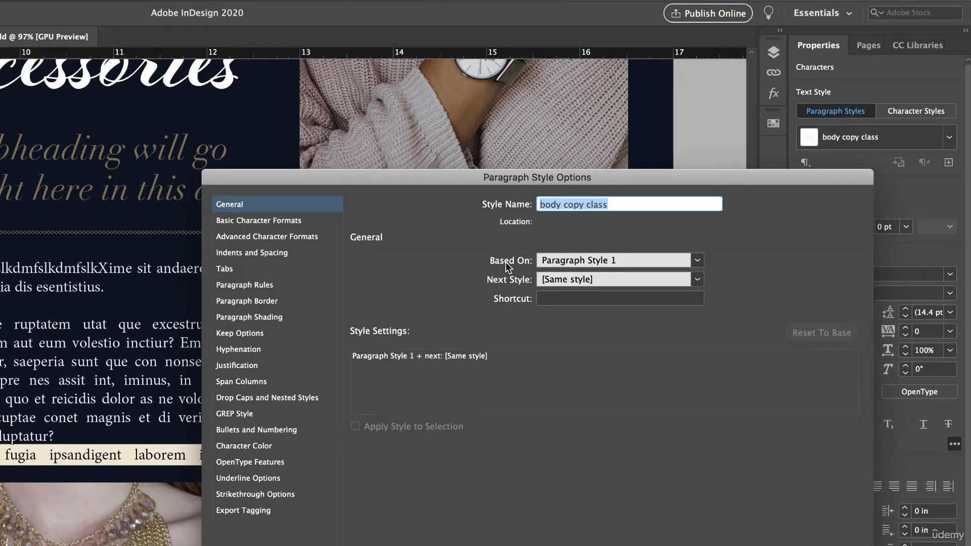
left_click(336, 220)
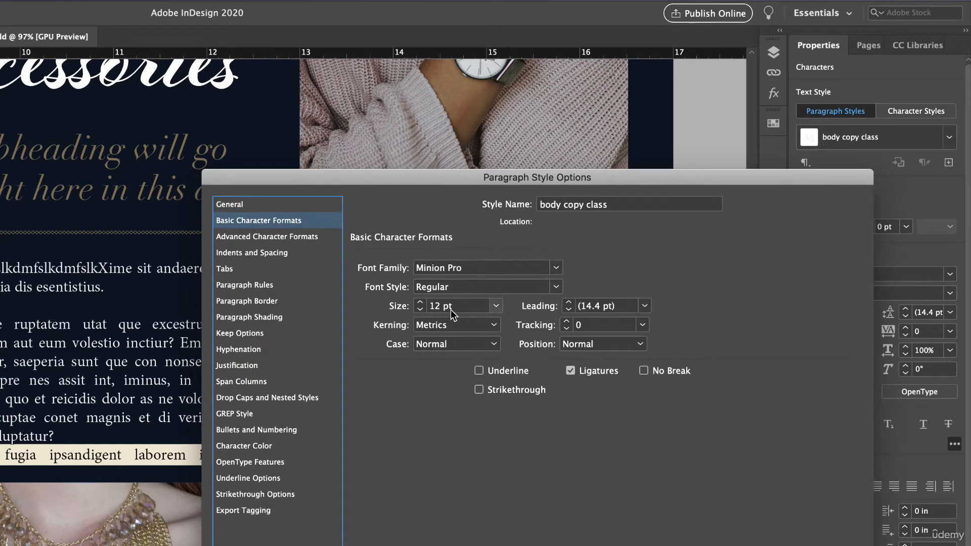
left_click(291, 241)
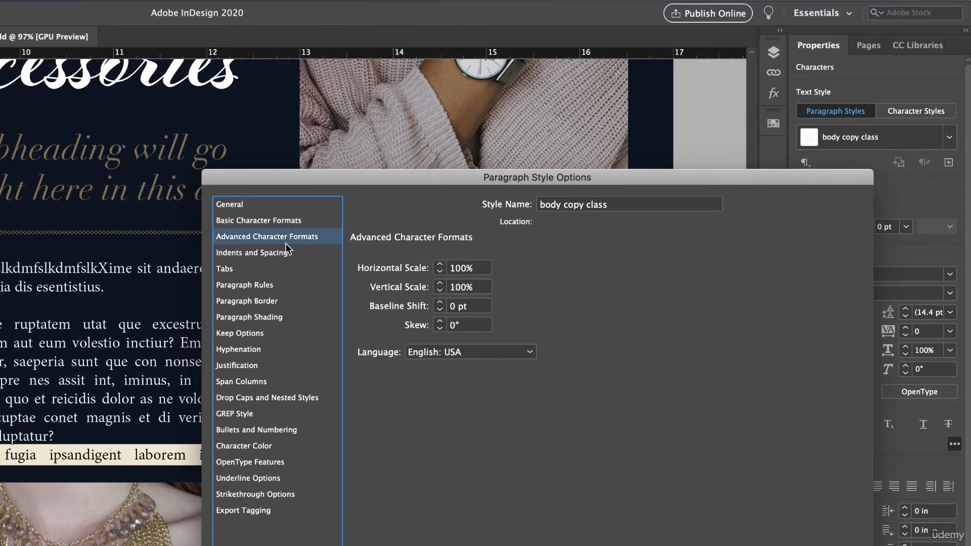
left_click(283, 254)
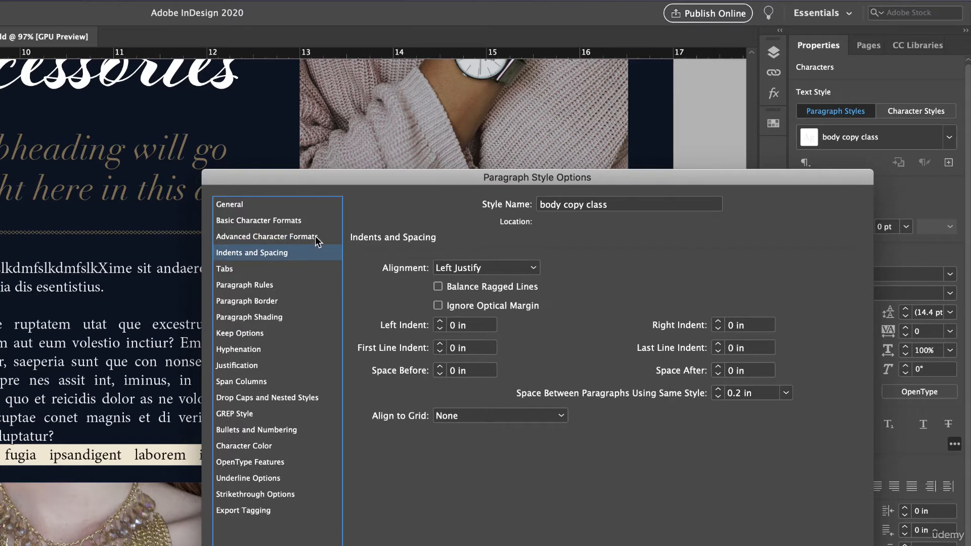
left_click(490, 272)
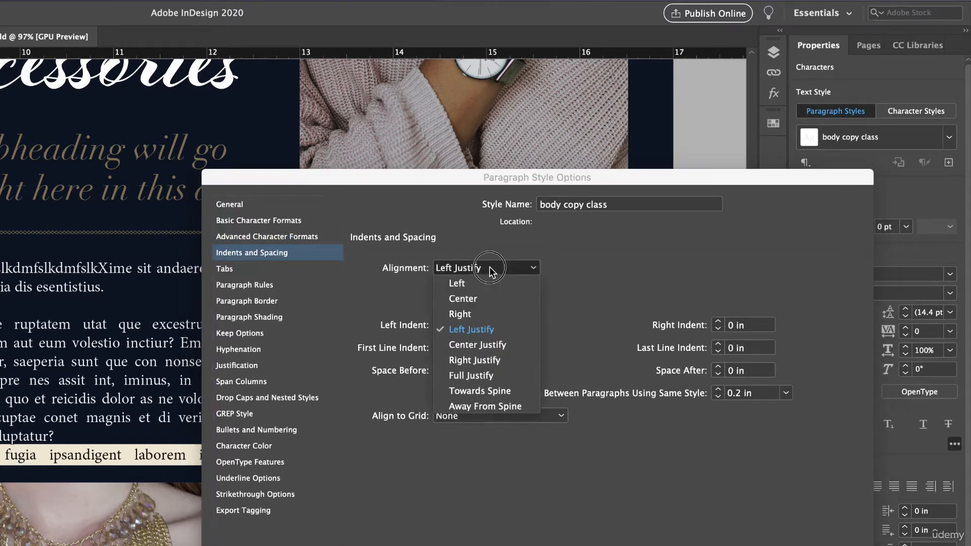
left_click(490, 329)
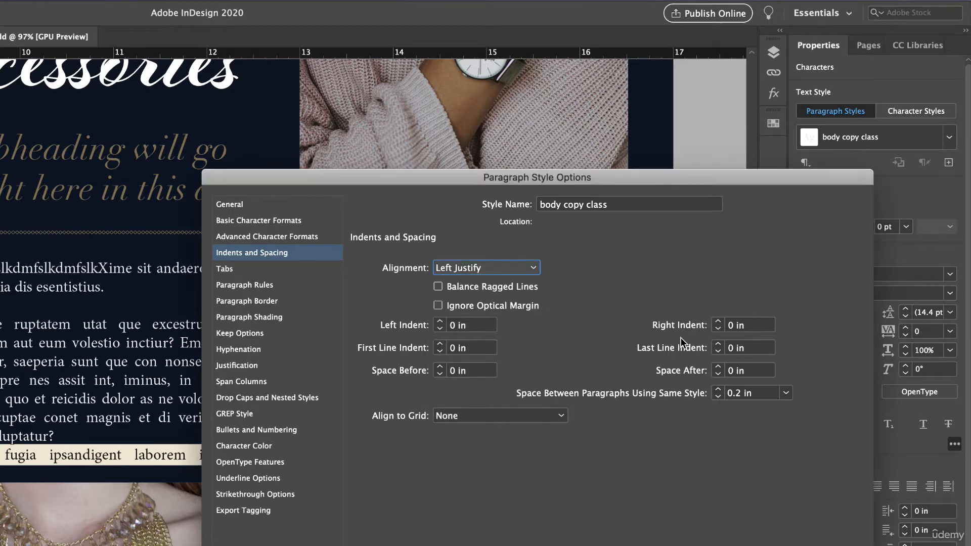
Step: Examine the paragraph rule and justification settings of the "body copy class" style
left_click(277, 286)
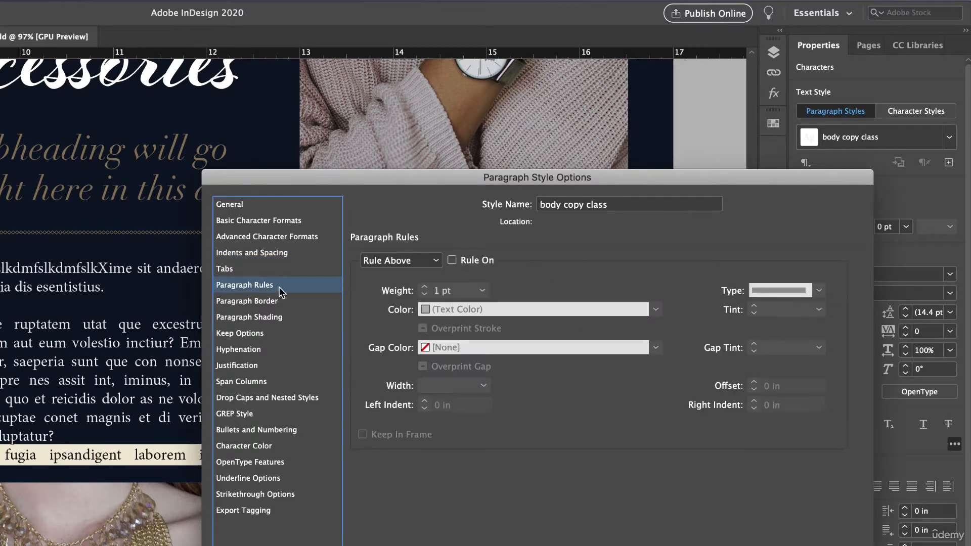
left_click(419, 261)
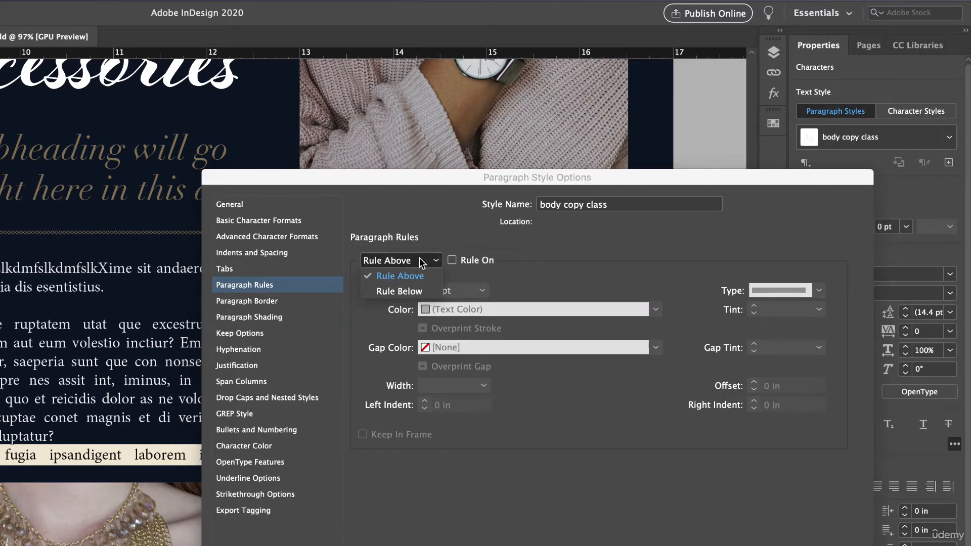
left_click(485, 253)
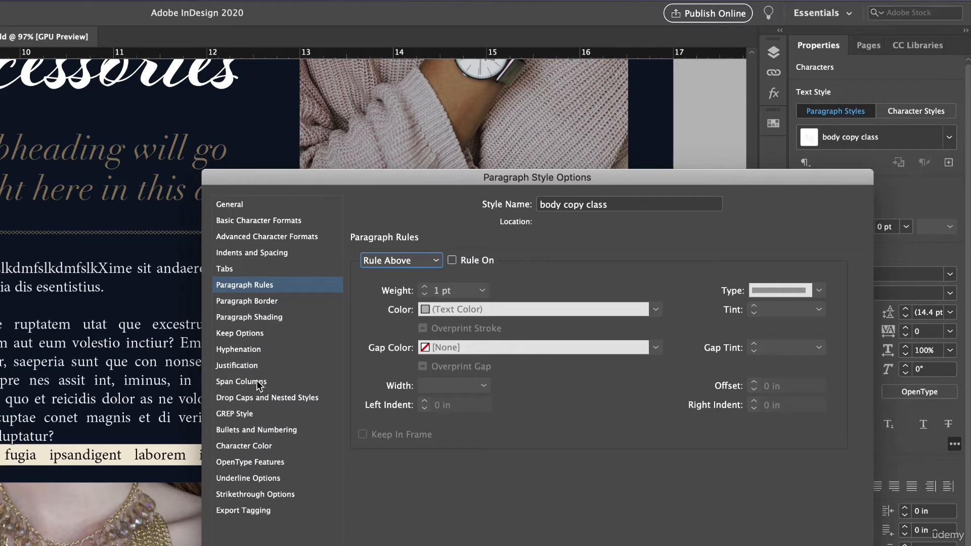
left_click(245, 366)
Step: Try hyphenation in the "body copy class" style and adjust the minimum word length
left_click(238, 349)
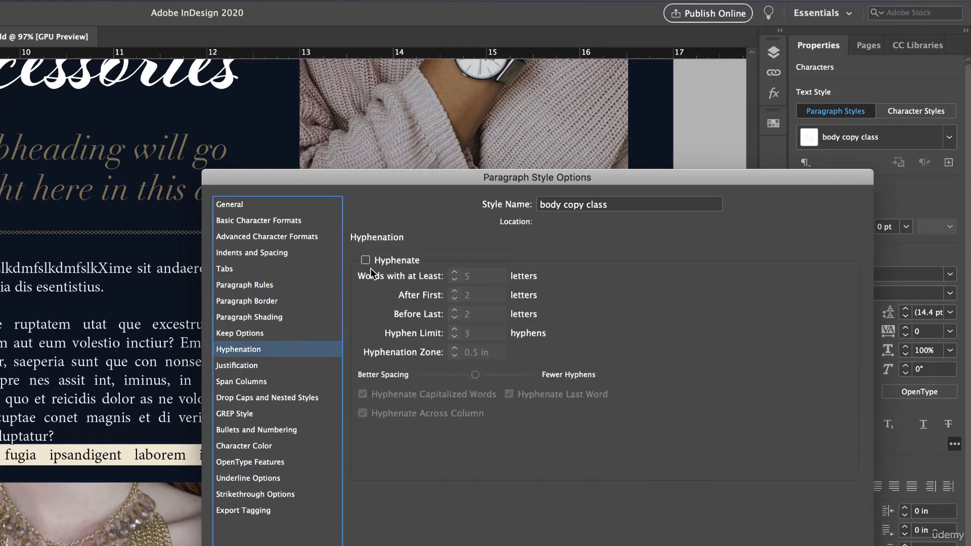
left_click(365, 260)
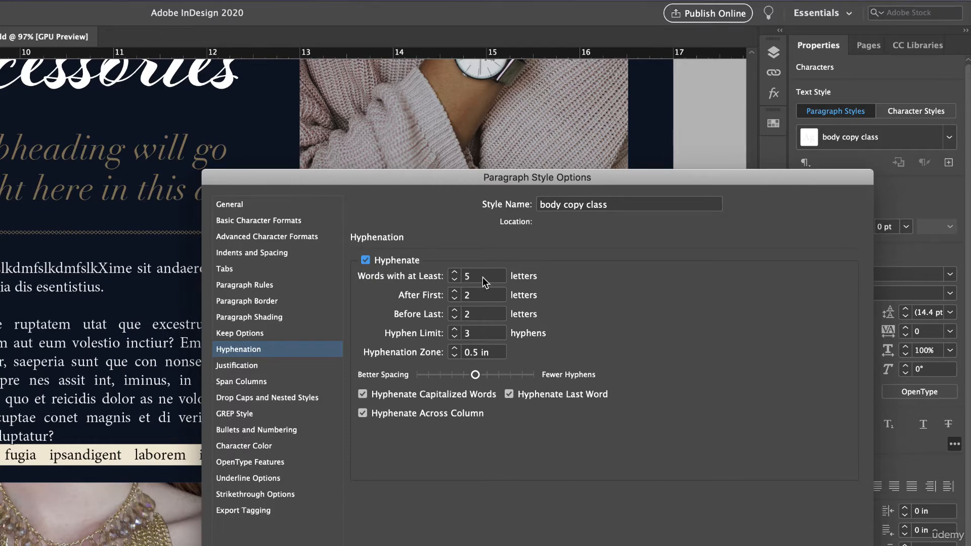
left_click(454, 273)
left_click(455, 280)
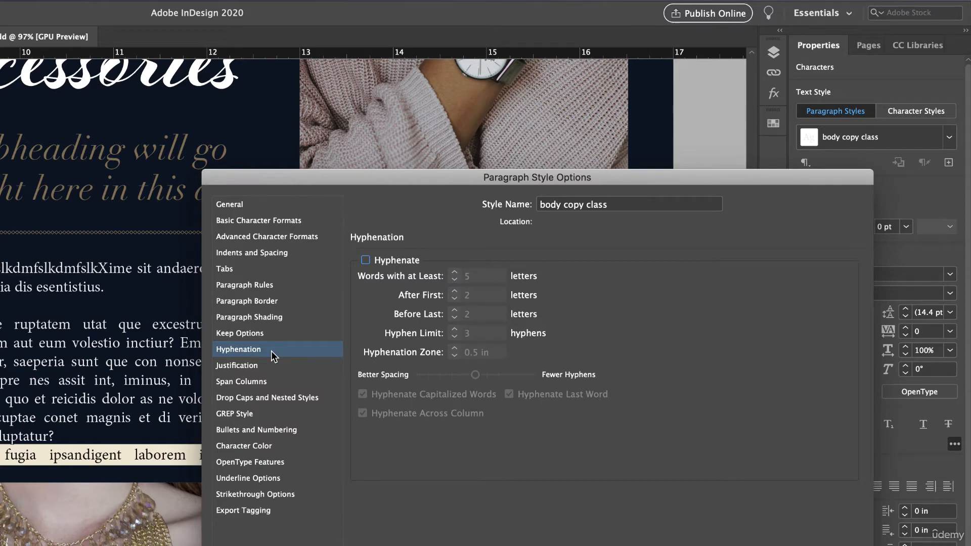
Step: Review the style's column span, justification, hyphenation, border and advanced character settings, and close the style options
left_click(274, 365)
left_click(272, 384)
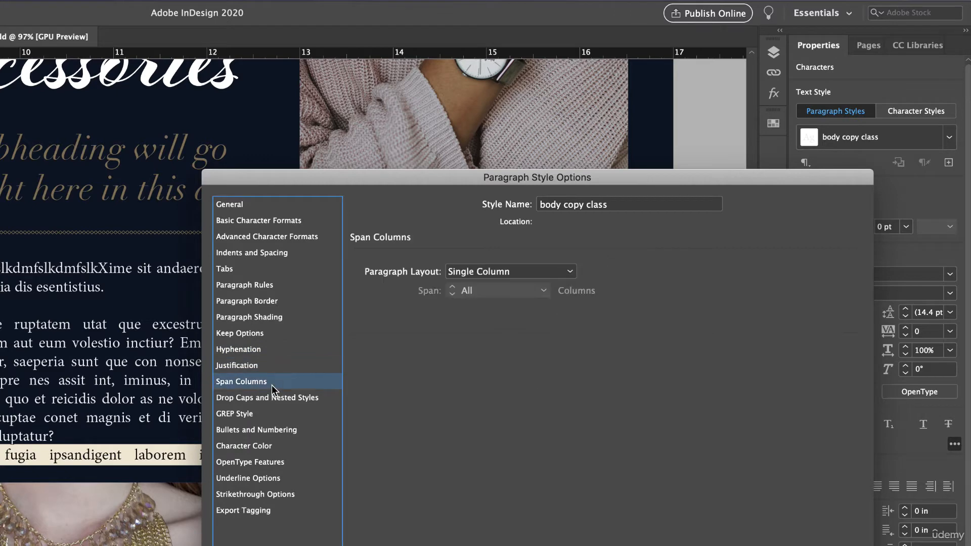
left_click(271, 363)
left_click(269, 349)
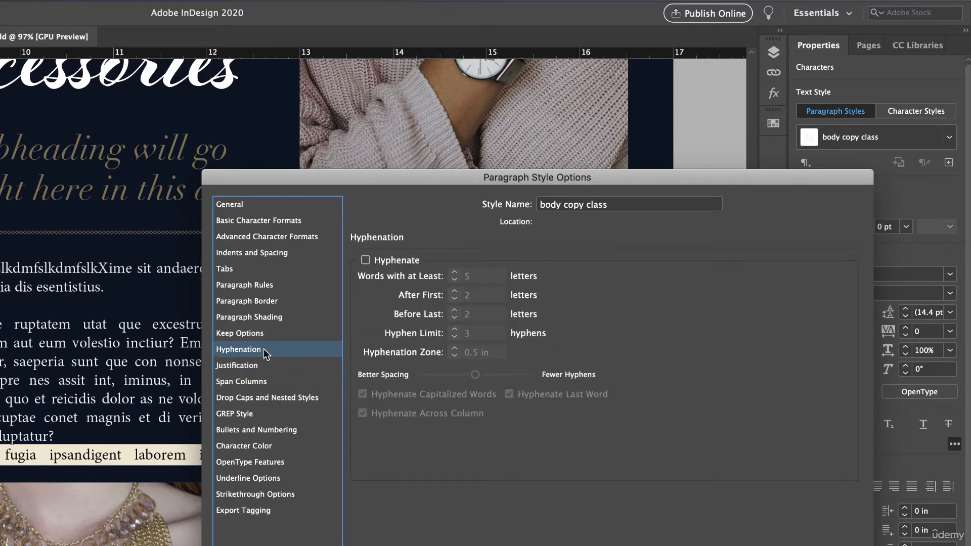
left_click(243, 359)
left_click(245, 350)
left_click(253, 302)
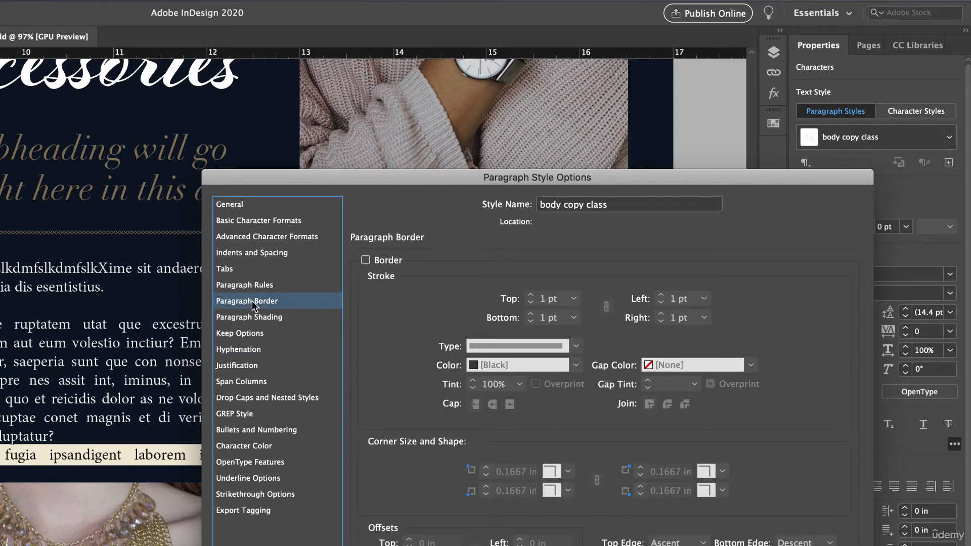
left_click(255, 241)
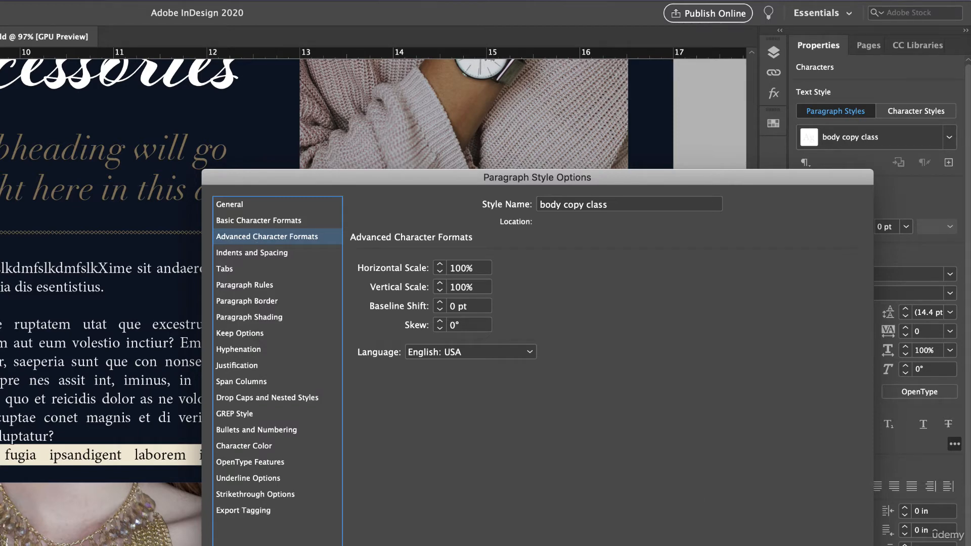
key("Return")
Step: Try a forced line break after "Eque voluptate peribus." and remove it
left_click(461, 443)
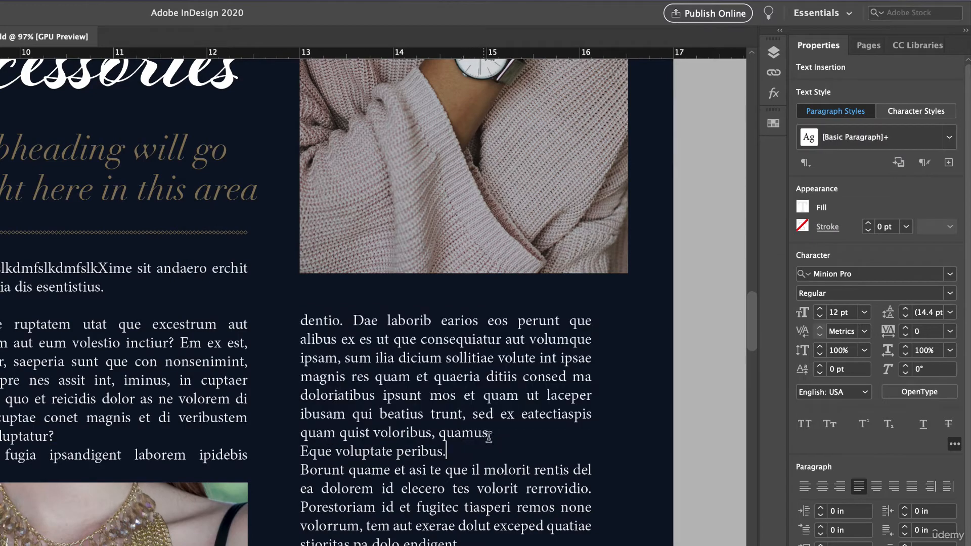
key("shift+Return")
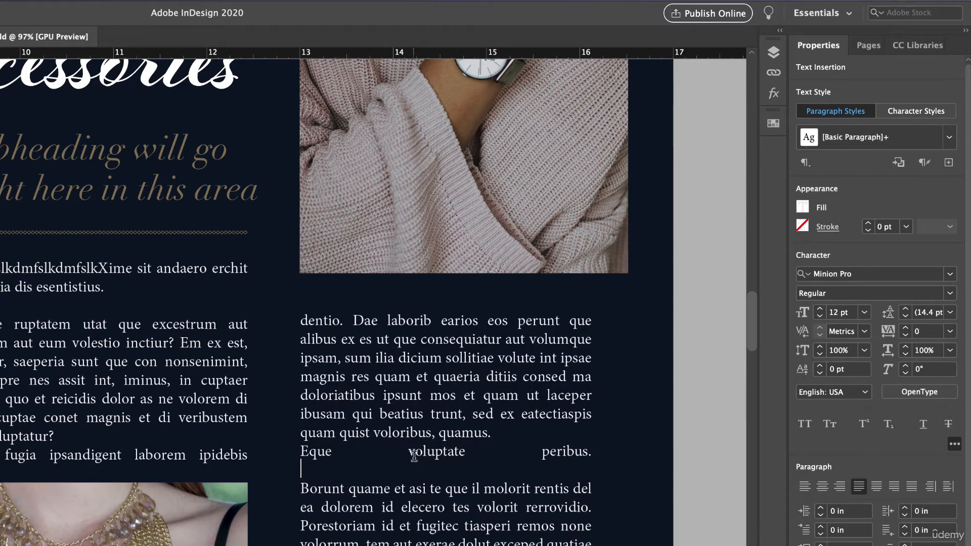
key("BackSpace")
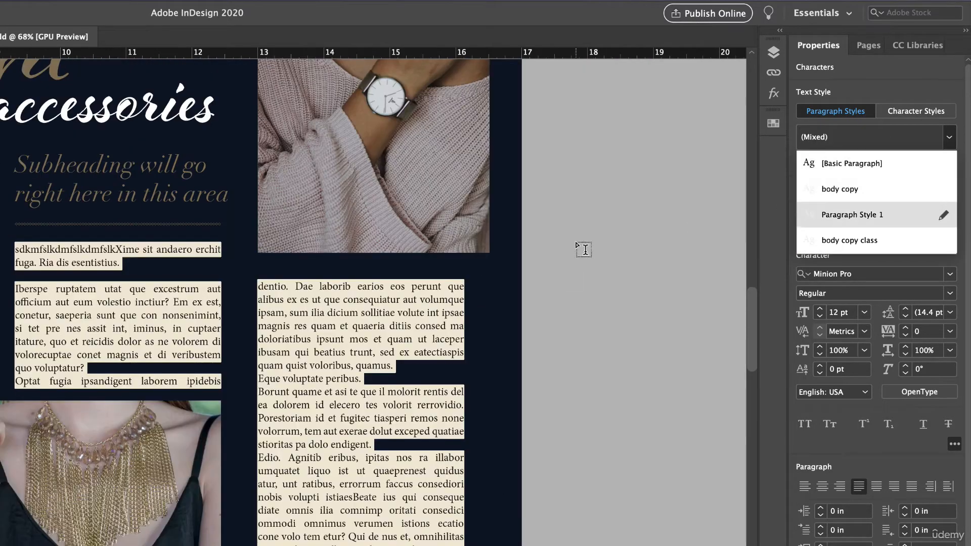
Step: Try the "body copy class" style on all the threaded body text and switch it to [Basic Paragraph] for comparison
left_click(854, 240)
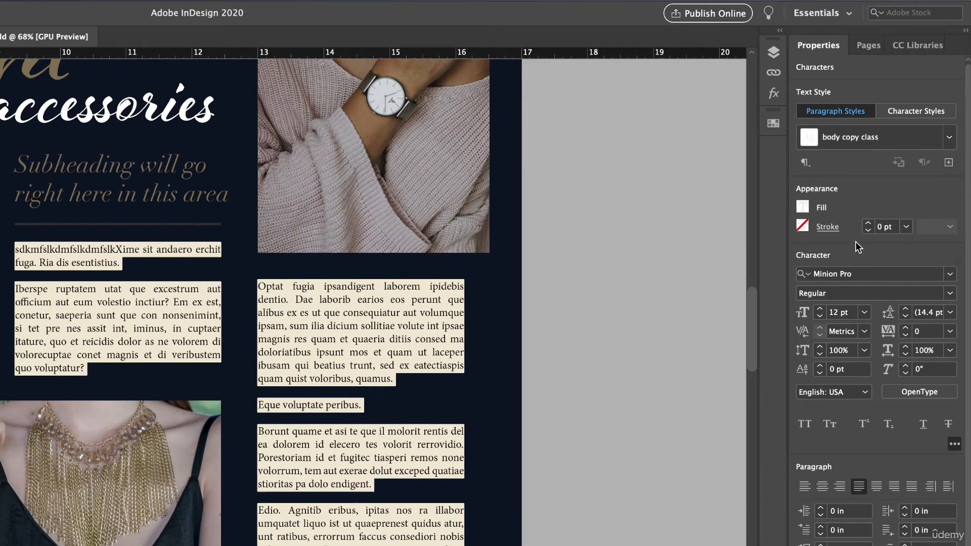
left_click(949, 137)
left_click(870, 170)
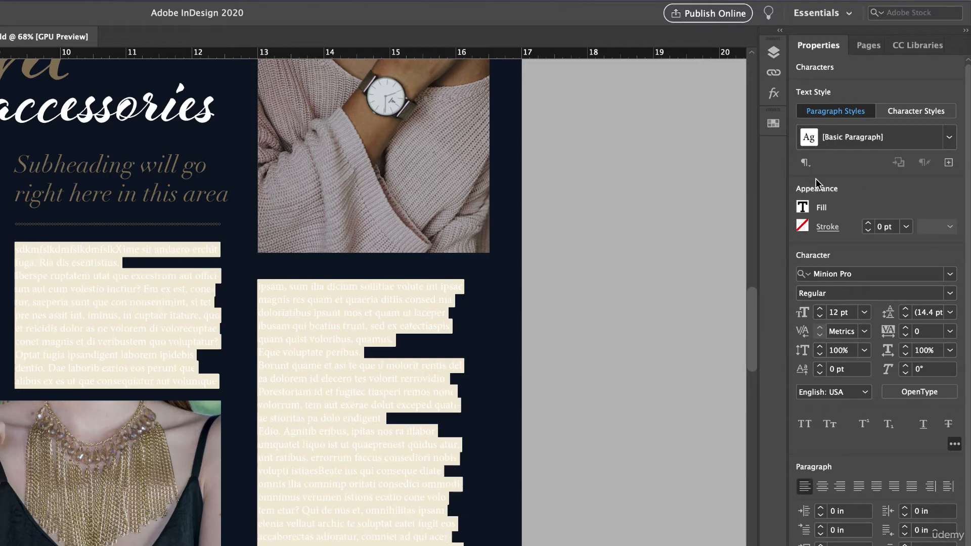
left_click(415, 347)
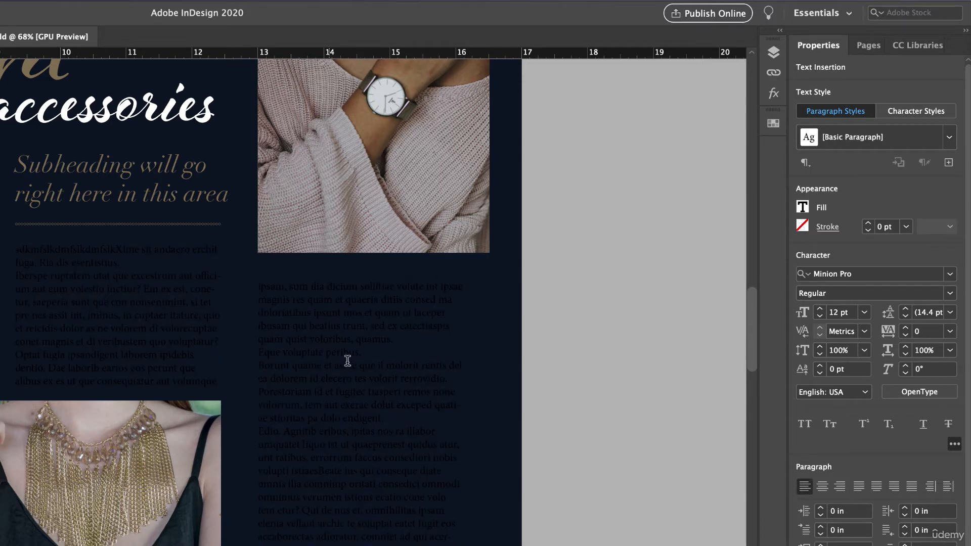
Step: Apply the "body copy class" paragraph style to all of the threaded body text
scroll(348, 361, "up", 2)
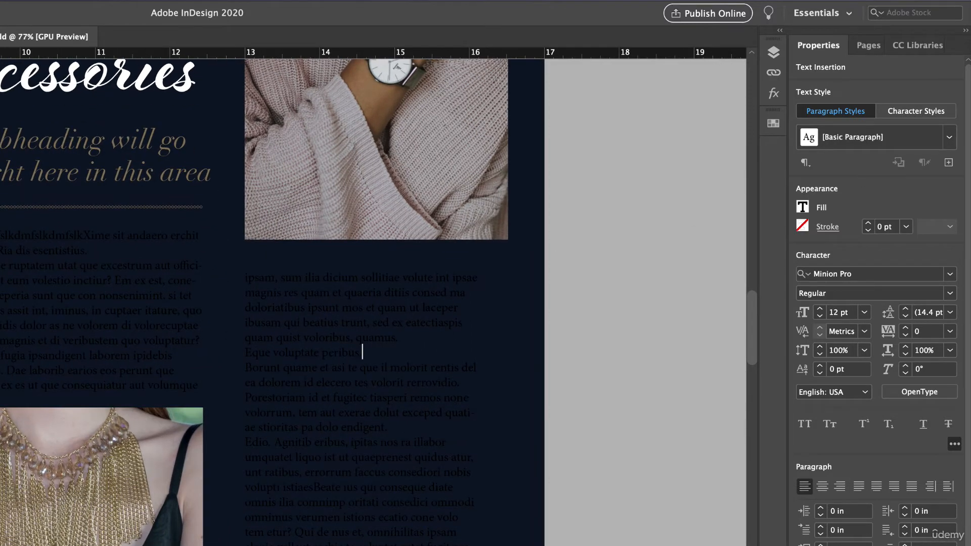
key("super+a")
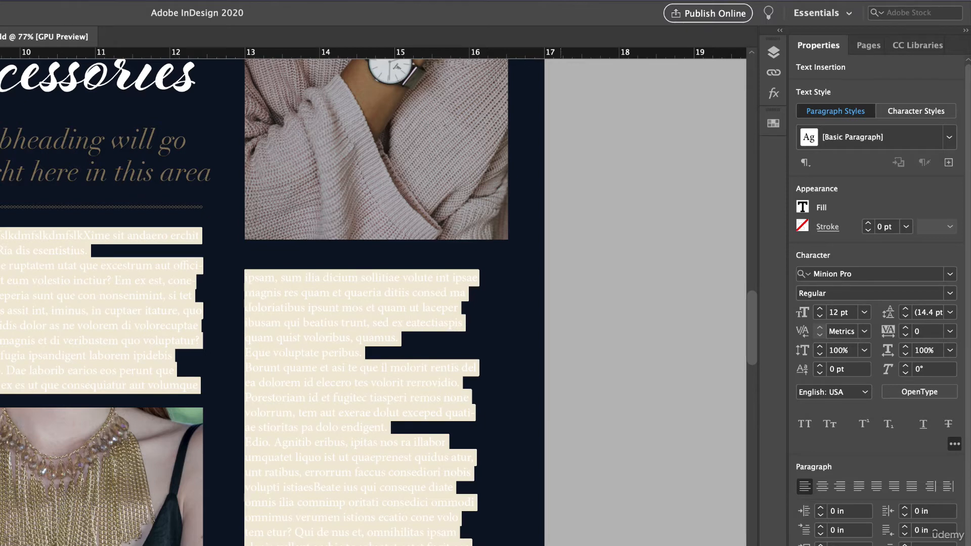
left_click(950, 139)
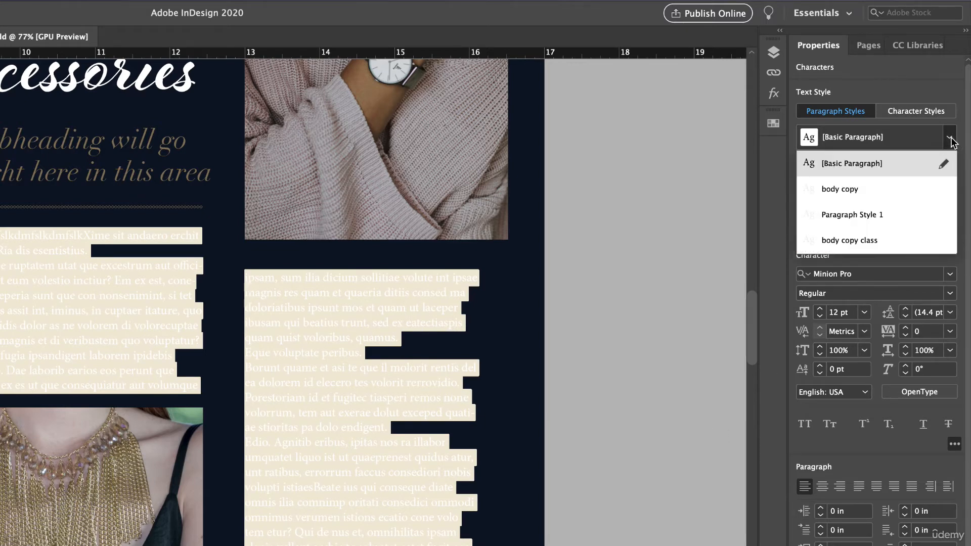
left_click(839, 239)
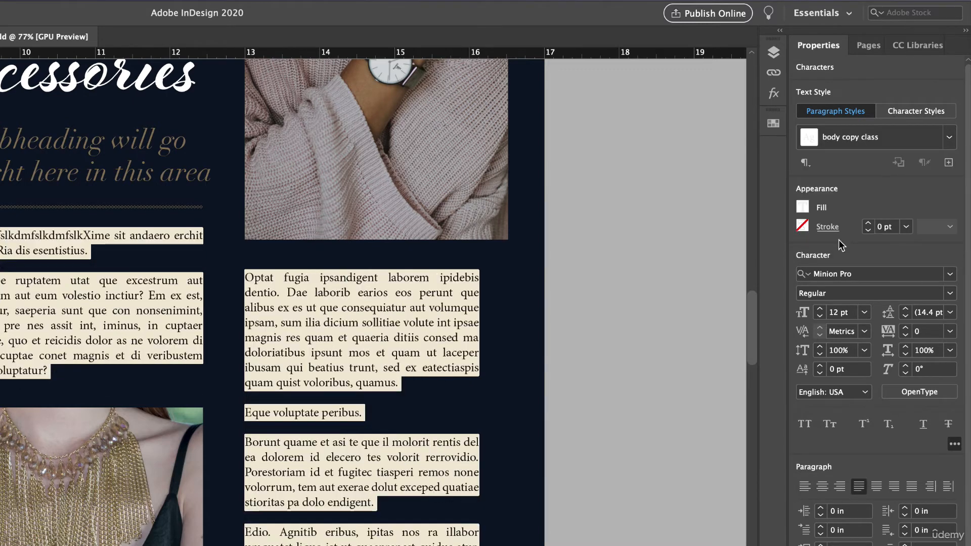
left_click(472, 353)
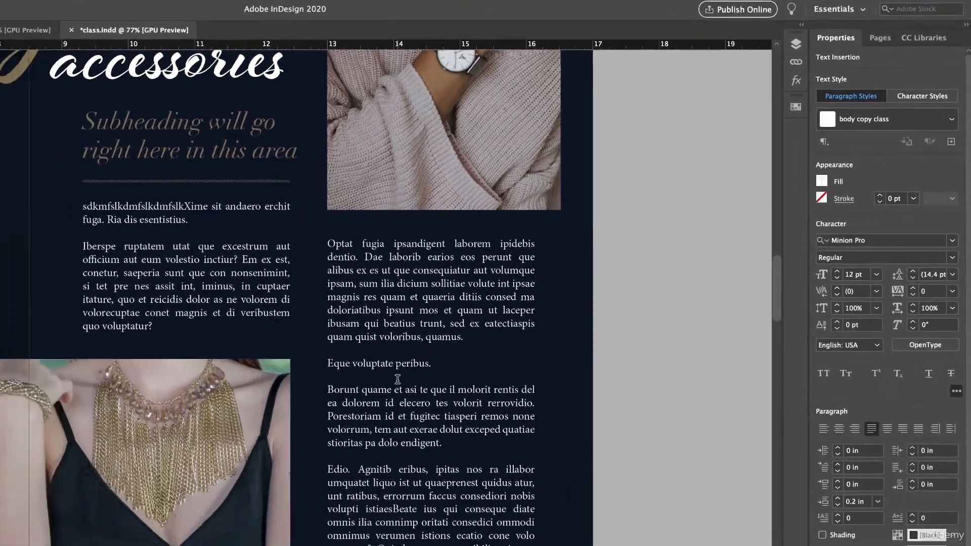
Step: Apply the "body copy class" paragraph style to the continued body text on the page below the accessories spread
scroll(316, 503, "down", 7)
scroll(316, 503, "left", 5)
scroll(469, 379, "down", 4)
scroll(468, 380, "left", 3)
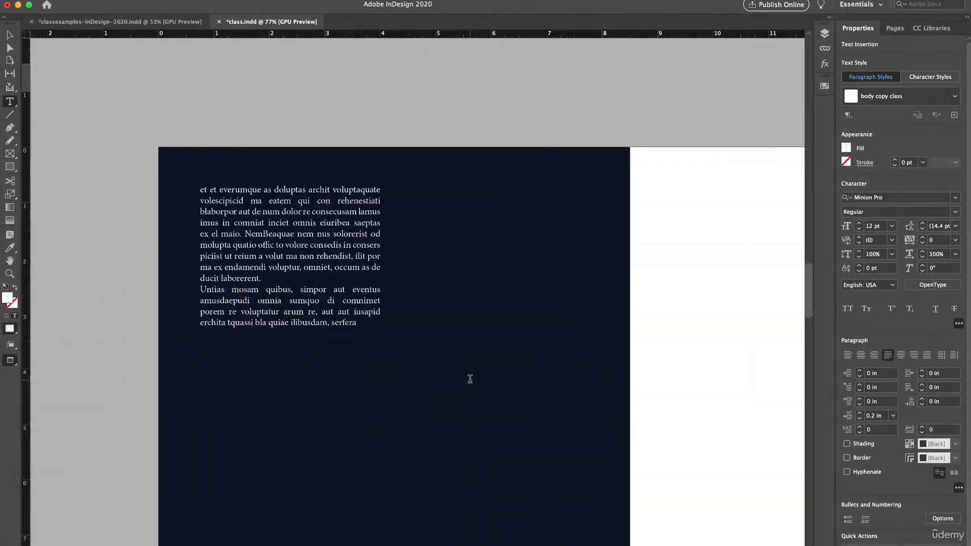
left_click_drag(357, 322, 201, 188)
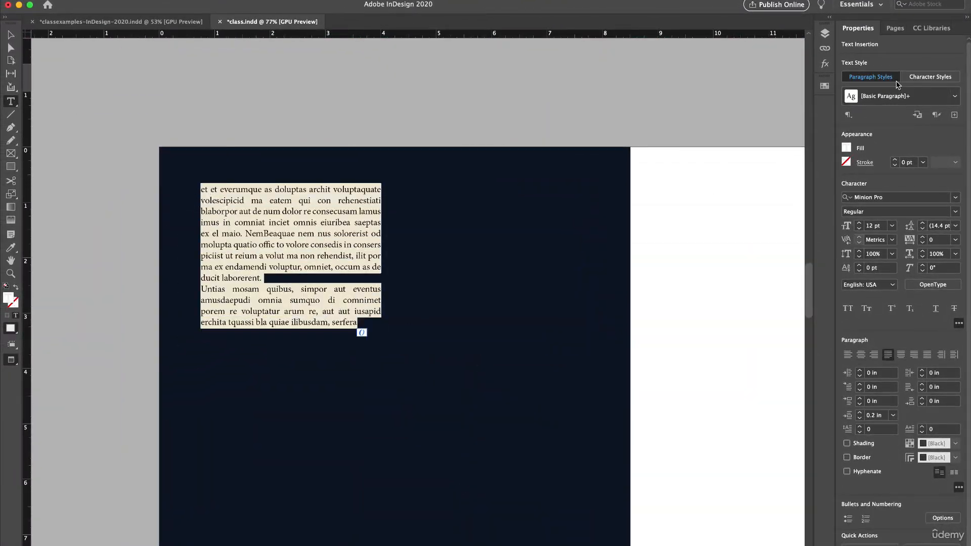
left_click(955, 96)
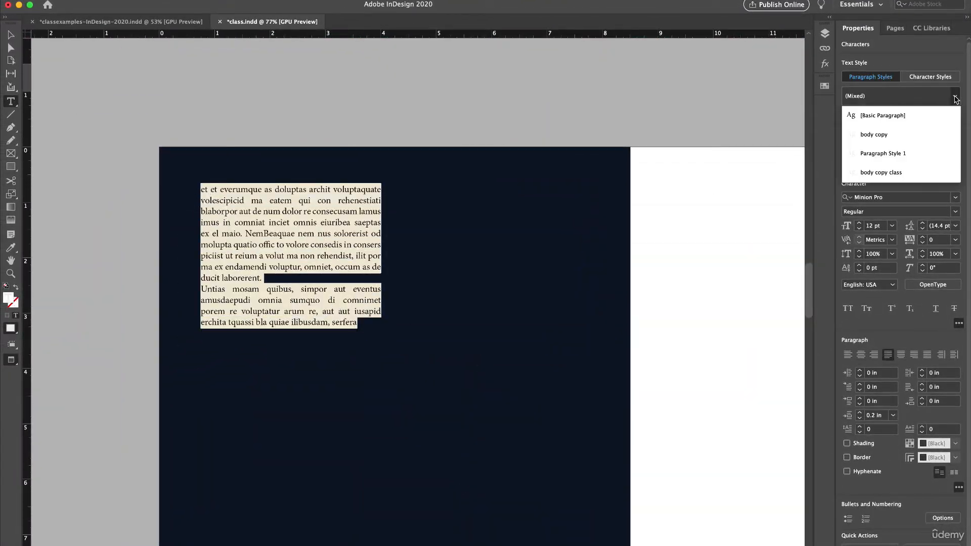
left_click(879, 173)
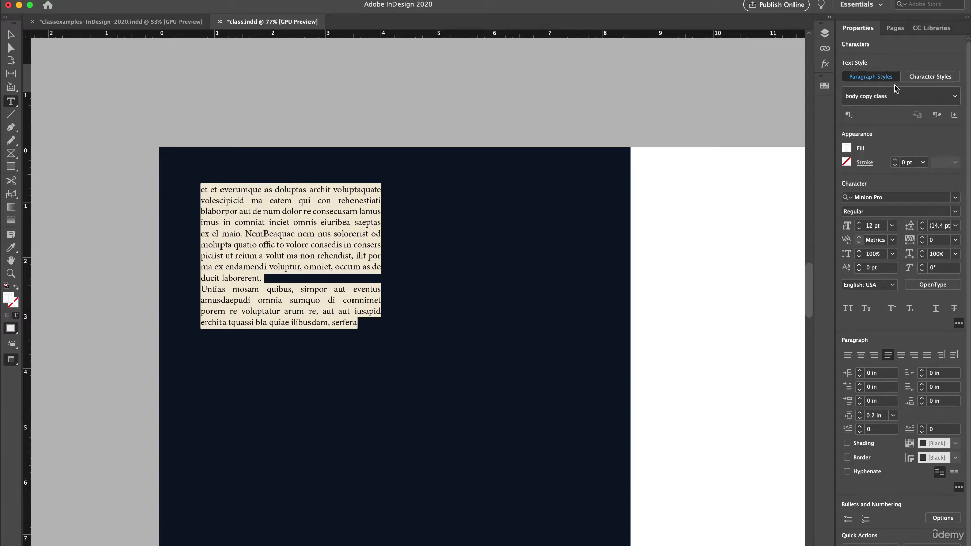
Step: Create a character style named "subheading" from the "Subheading will go right here in this area" text frame
left_click(10, 34)
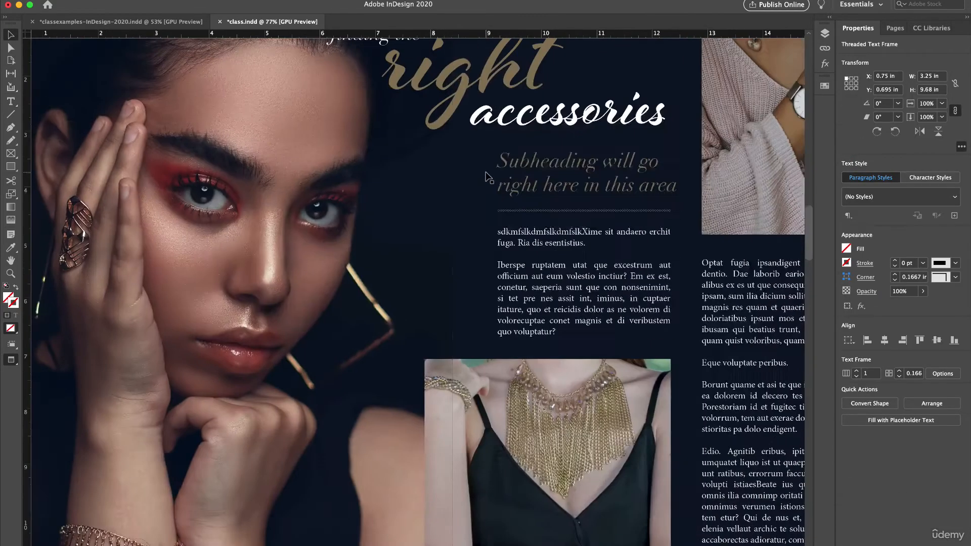
scroll(490, 159, "down", 2)
scroll(490, 158, "right", 2)
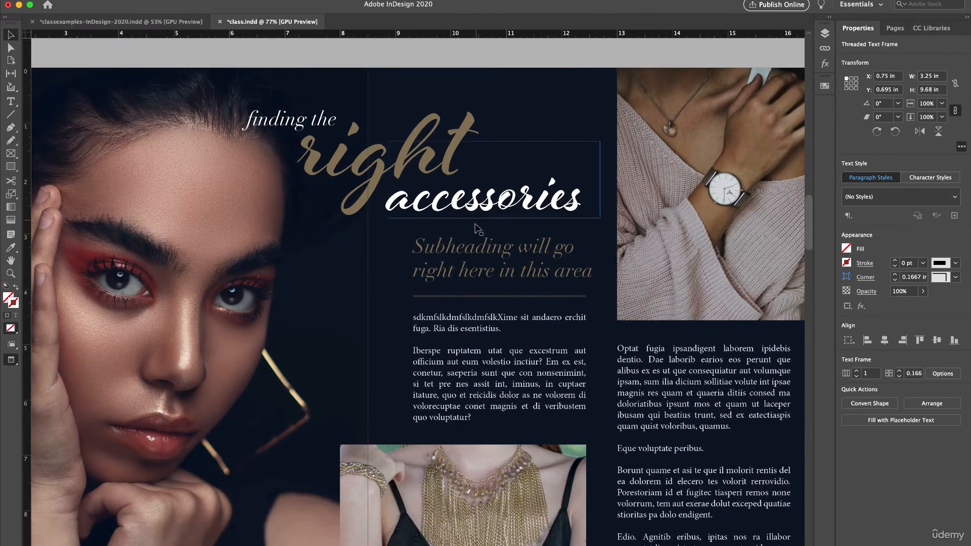
left_click(473, 252)
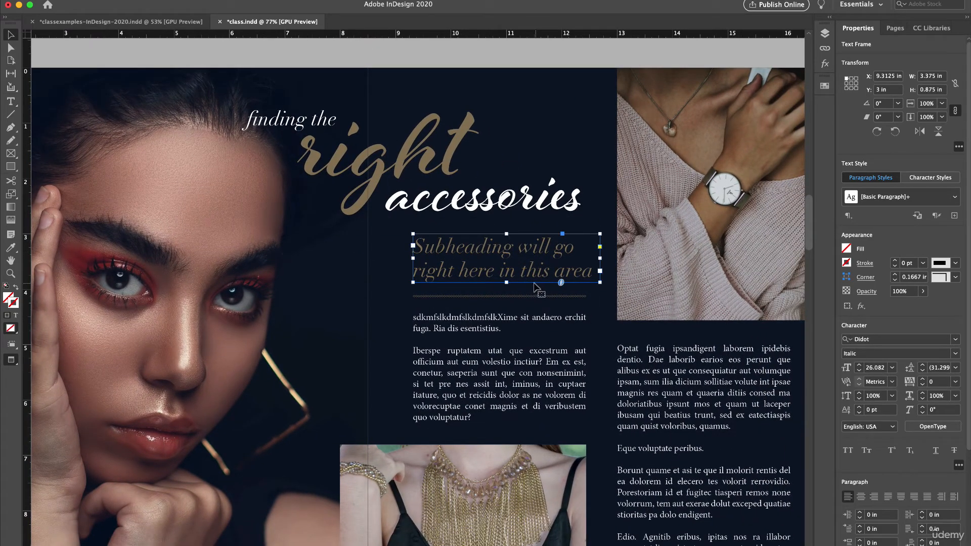
left_click(925, 179)
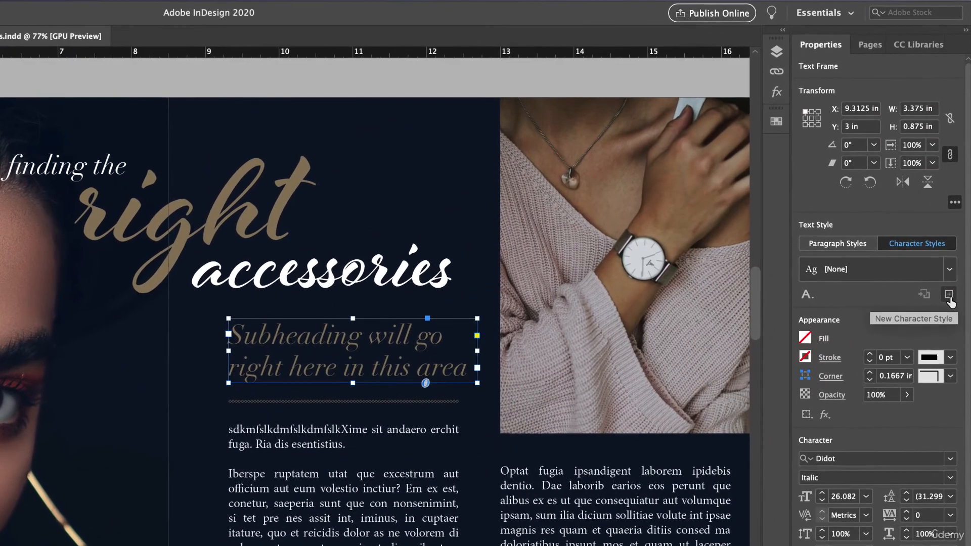
left_click(949, 288)
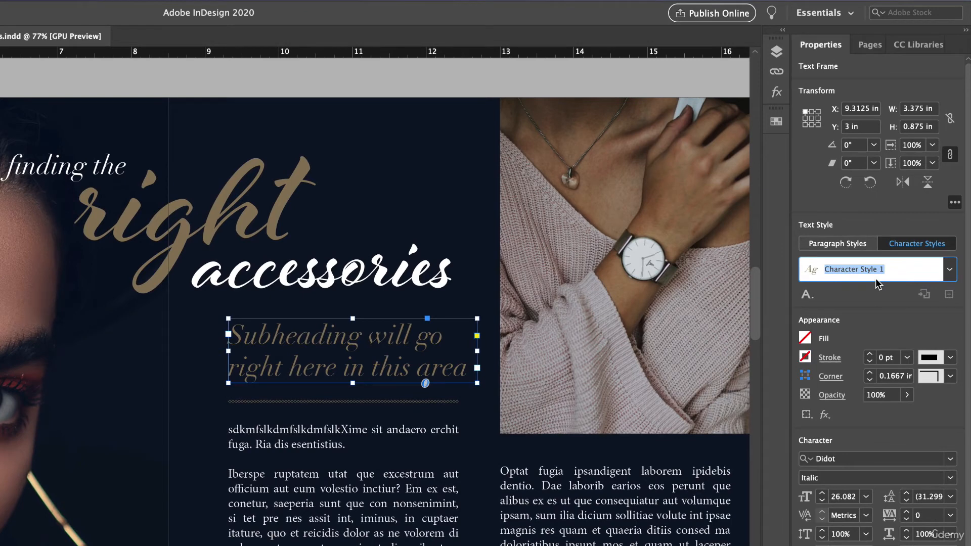
type("subheading")
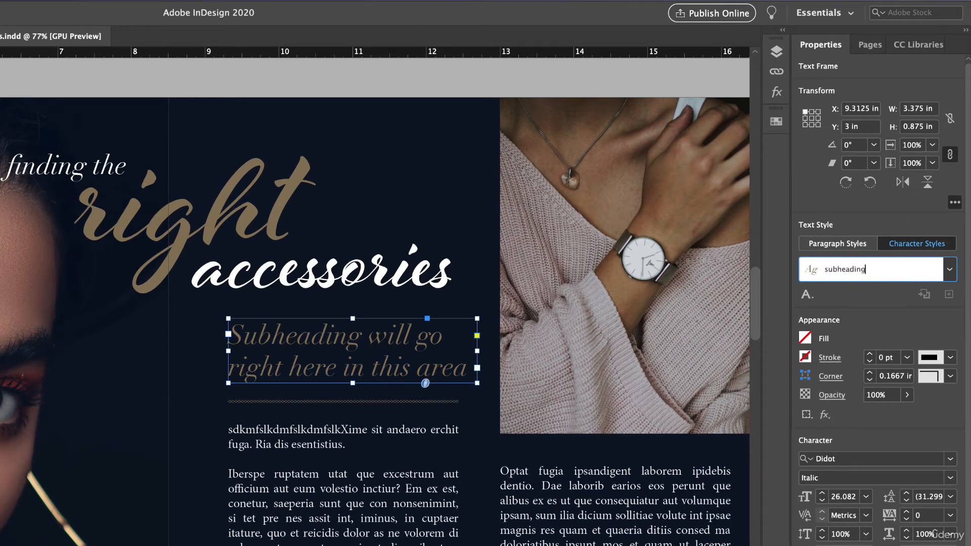
key("Return")
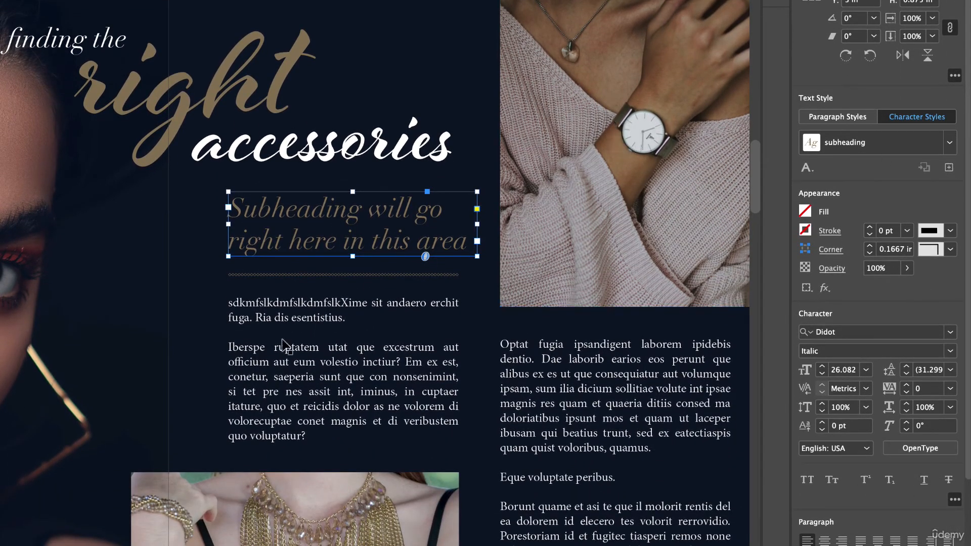
Step: Add a text frame about 2.9 by 1.1 in beside the following page's body text, reading "this will be a new subheading"
scroll(248, 354, "down", 15)
scroll(251, 349, "down", 10)
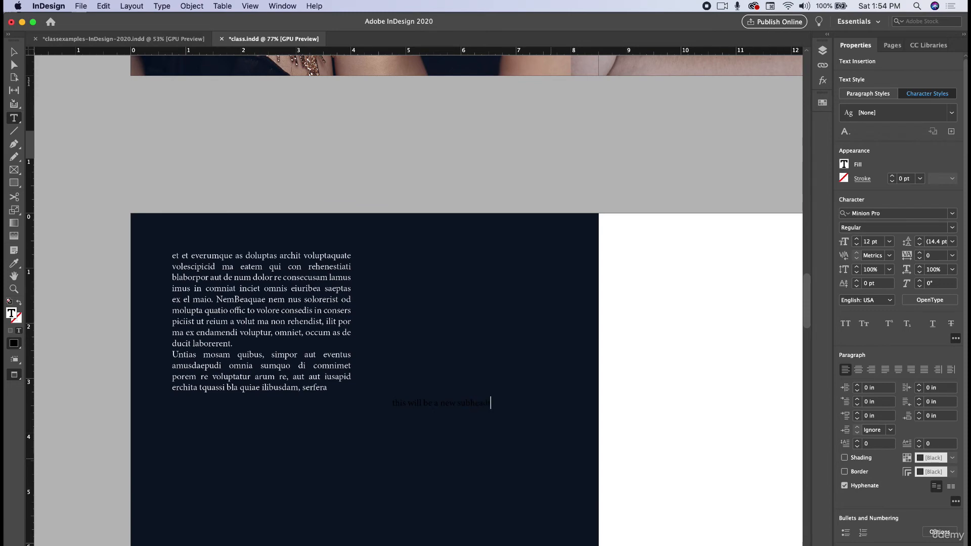
key("Escape")
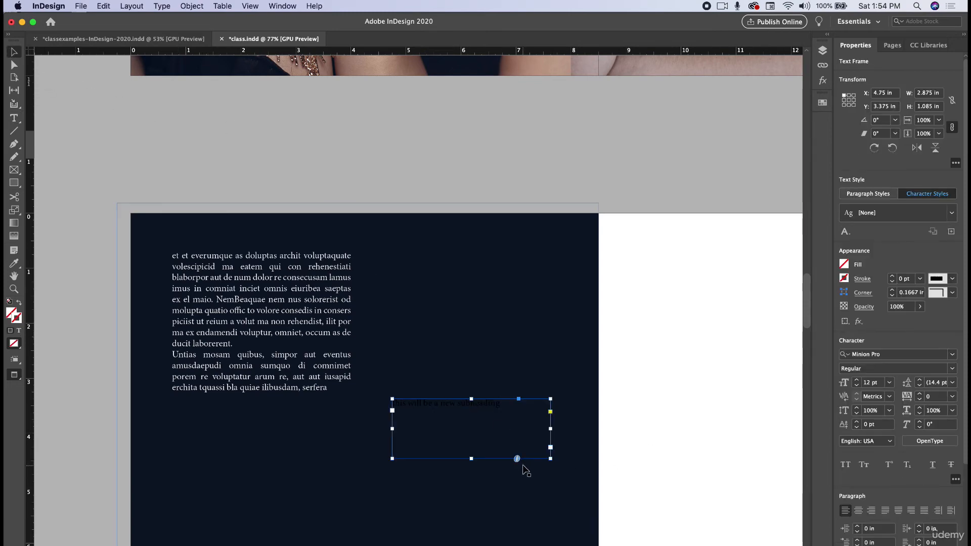
Step: Apply the "subheading" character style to the text "this will be a new subheading"
scroll(521, 465, "up", 2)
left_click(452, 395)
triple_click(452, 395)
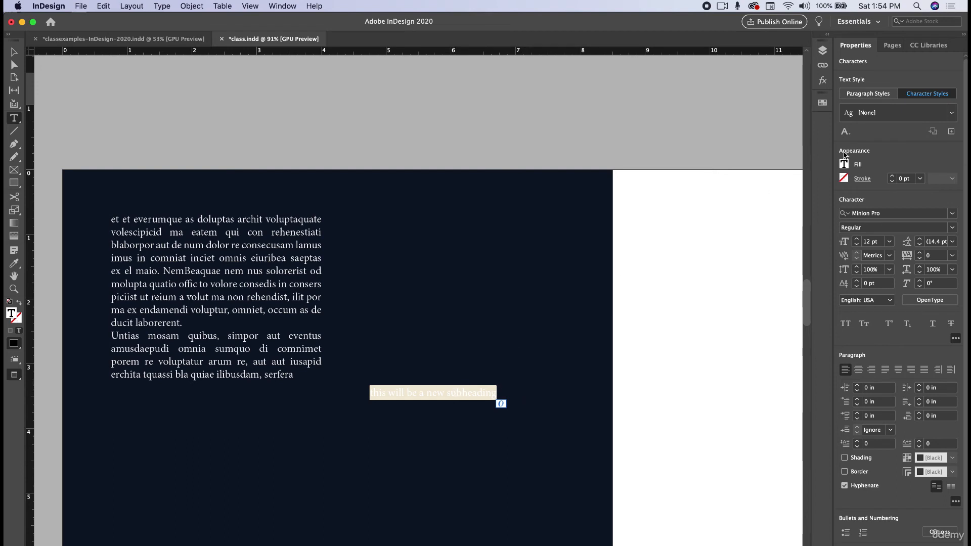
left_click(950, 114)
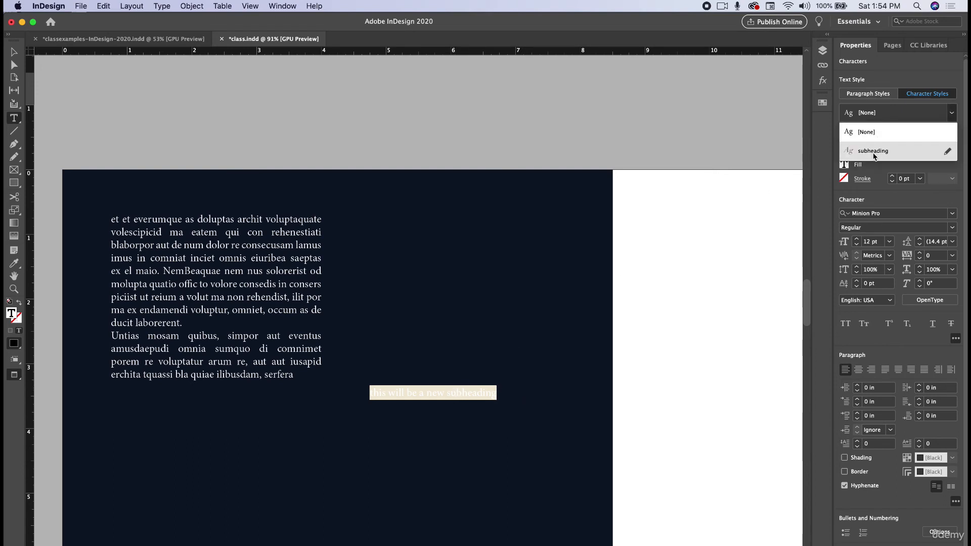
left_click(873, 152)
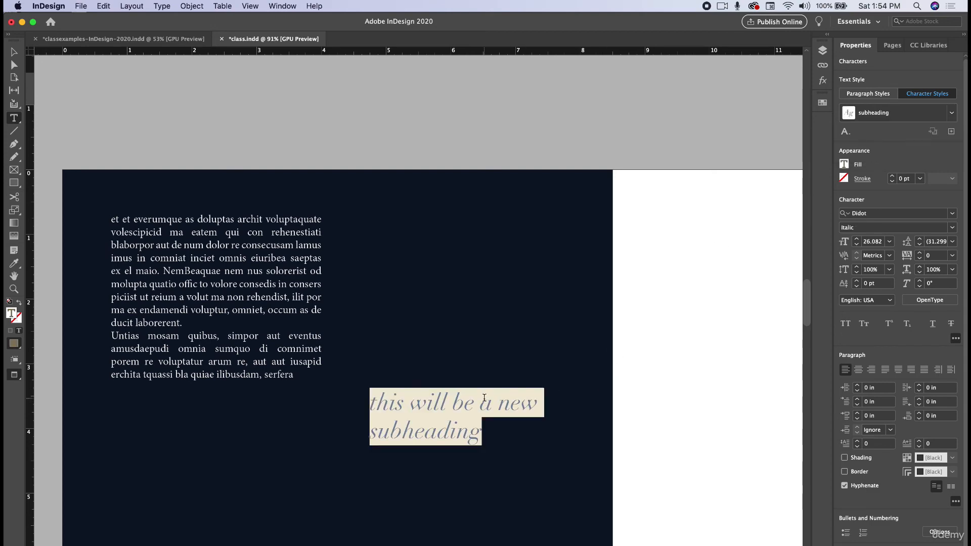
left_click(484, 397)
left_click(14, 54)
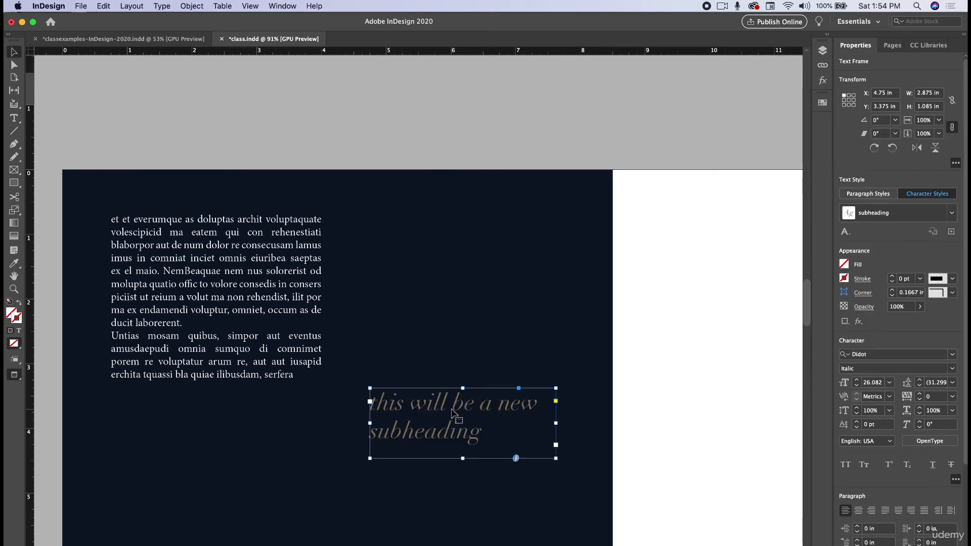
Step: Move the new subheading frame directly below the body text, aligned with the column's left edge at X 0.75 in, Y 3.5 in
scroll(454, 416, "up", 20)
scroll(454, 416, "right", 5)
scroll(460, 511, "up", 5)
scroll(460, 511, "down", 8)
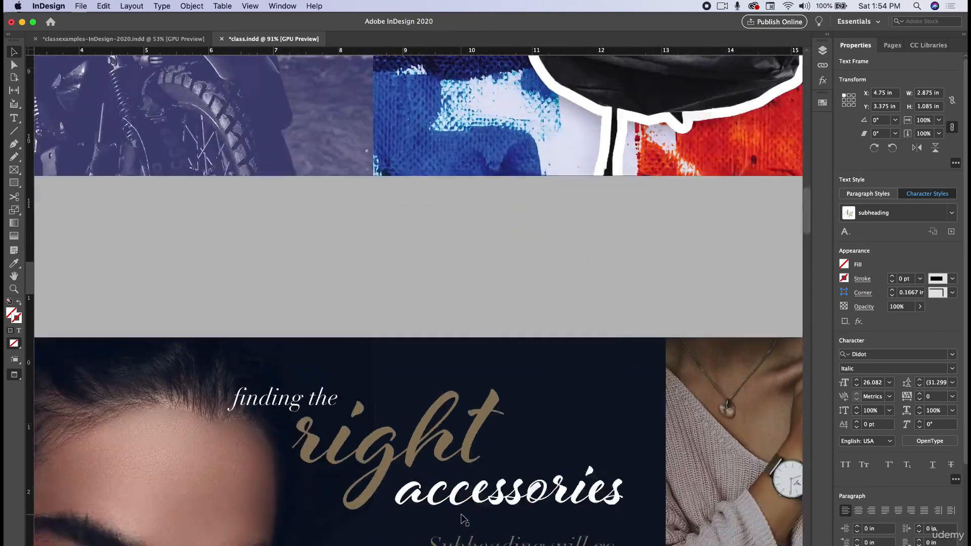
scroll(460, 512, "down", 5)
scroll(460, 513, "down", 15)
scroll(460, 513, "left", 2)
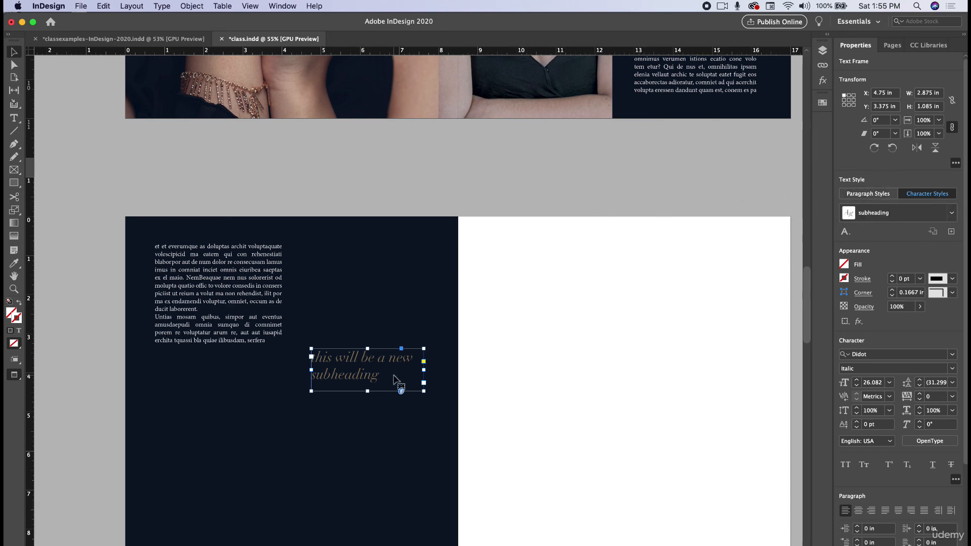
left_click_drag(397, 356, 238, 362)
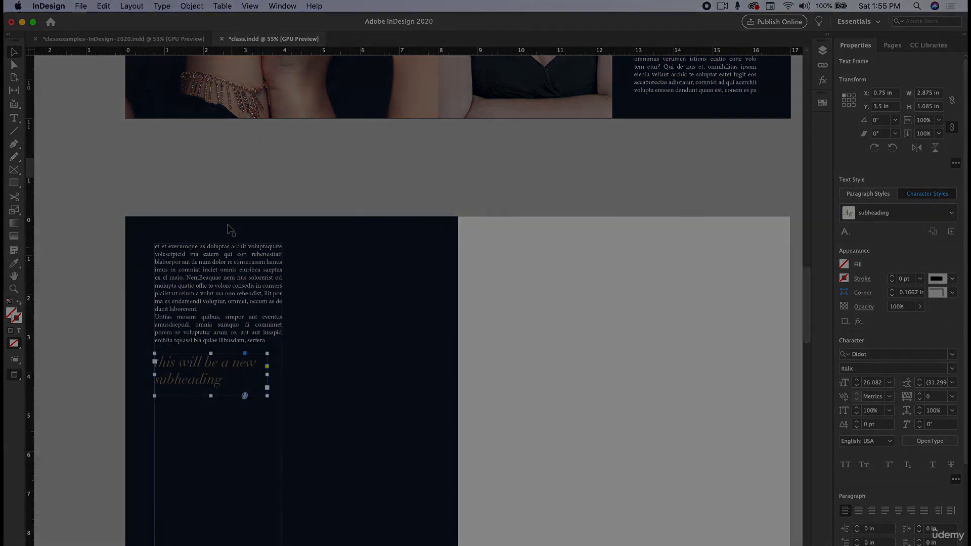